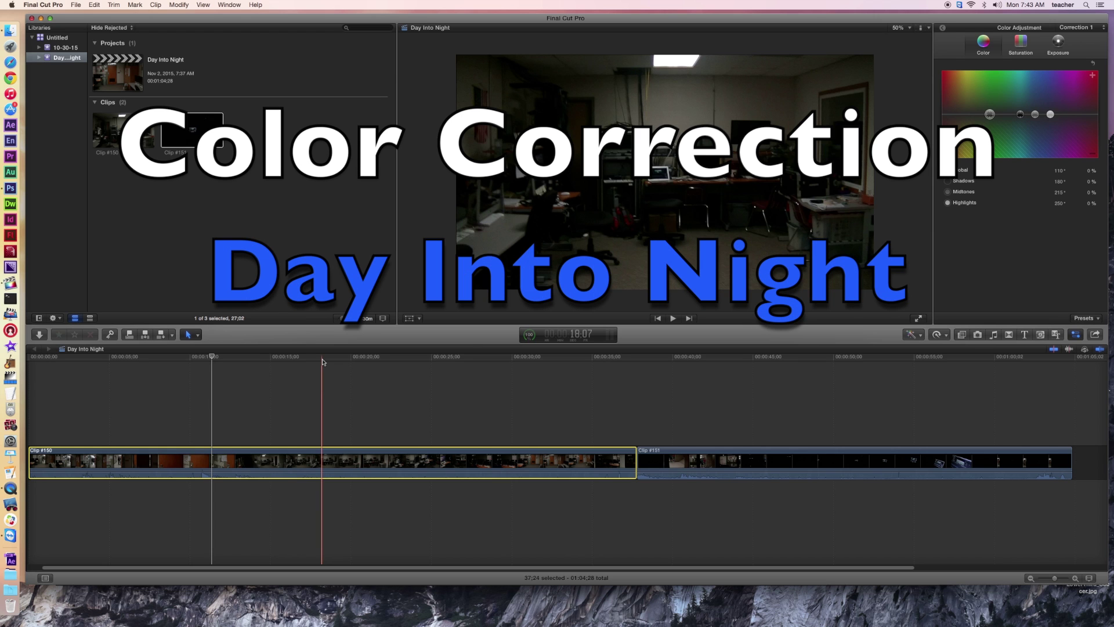
Step: Delete Clip #151 from the end of the timeline
click(191, 358)
drag(190, 358, 717, 386)
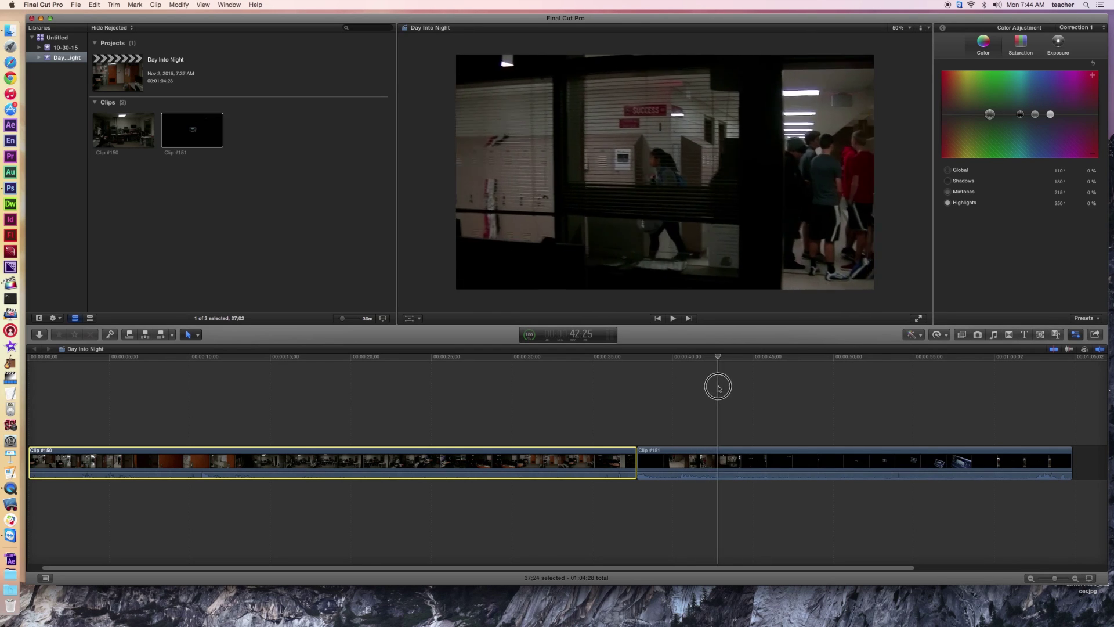
click(795, 470)
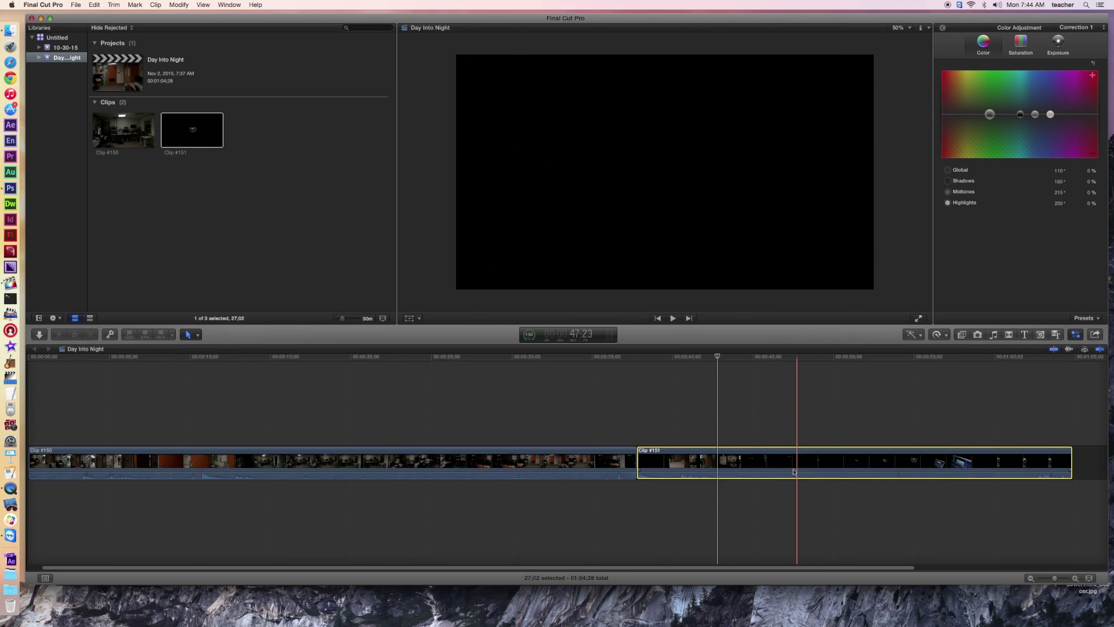
key(Delete)
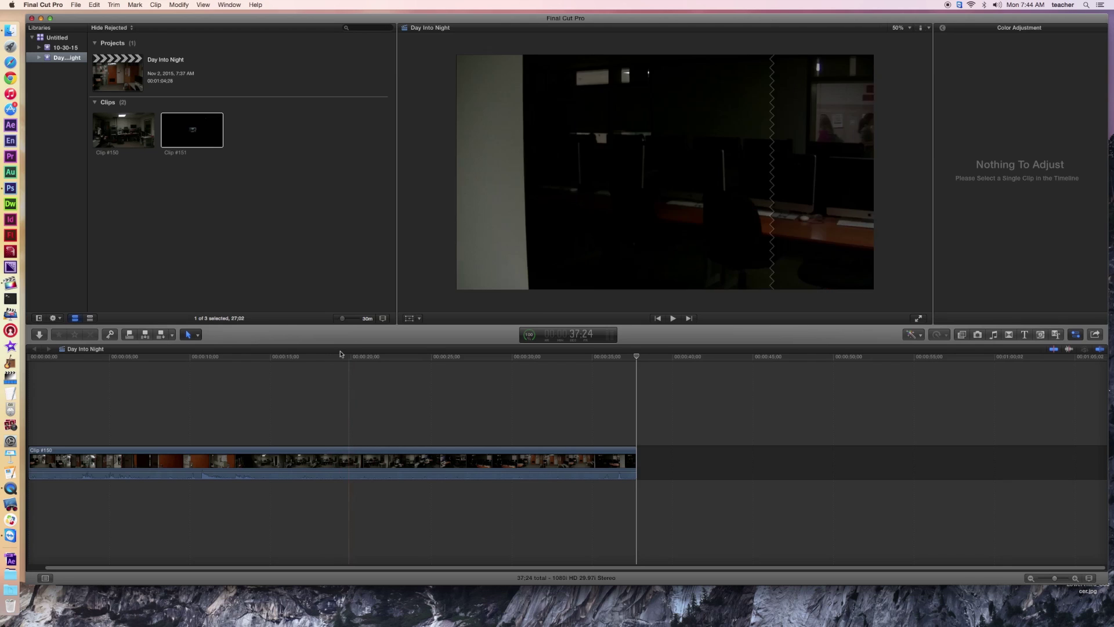
Step: Apply the Day Into Night video effect to Clip #150 and preview it around 19 seconds
click(352, 356)
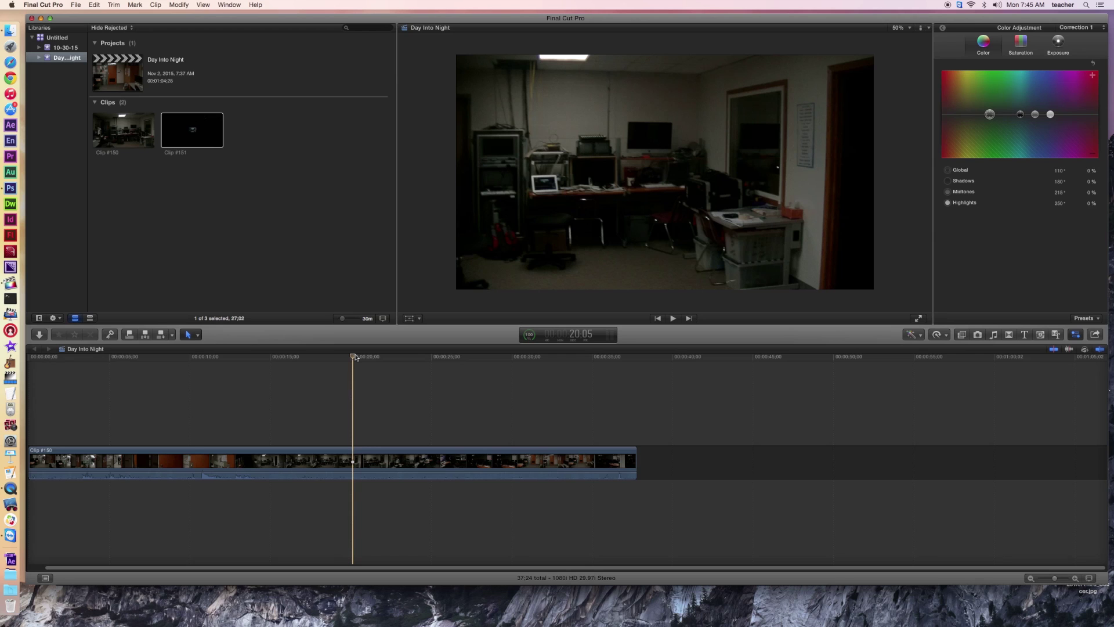
drag(390, 21, 388, 21)
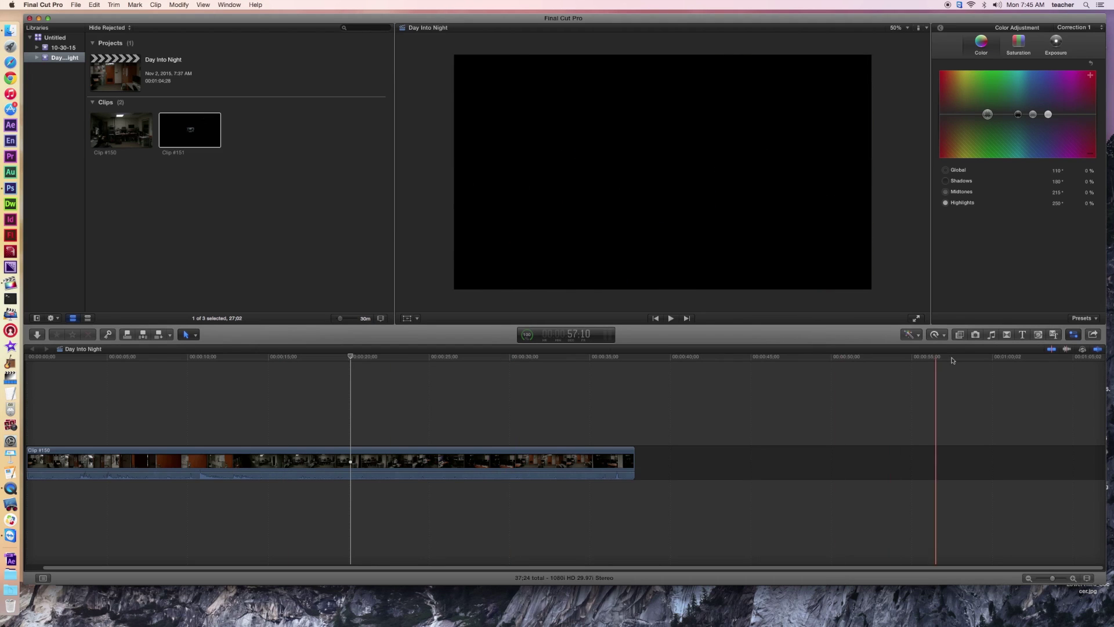
click(960, 336)
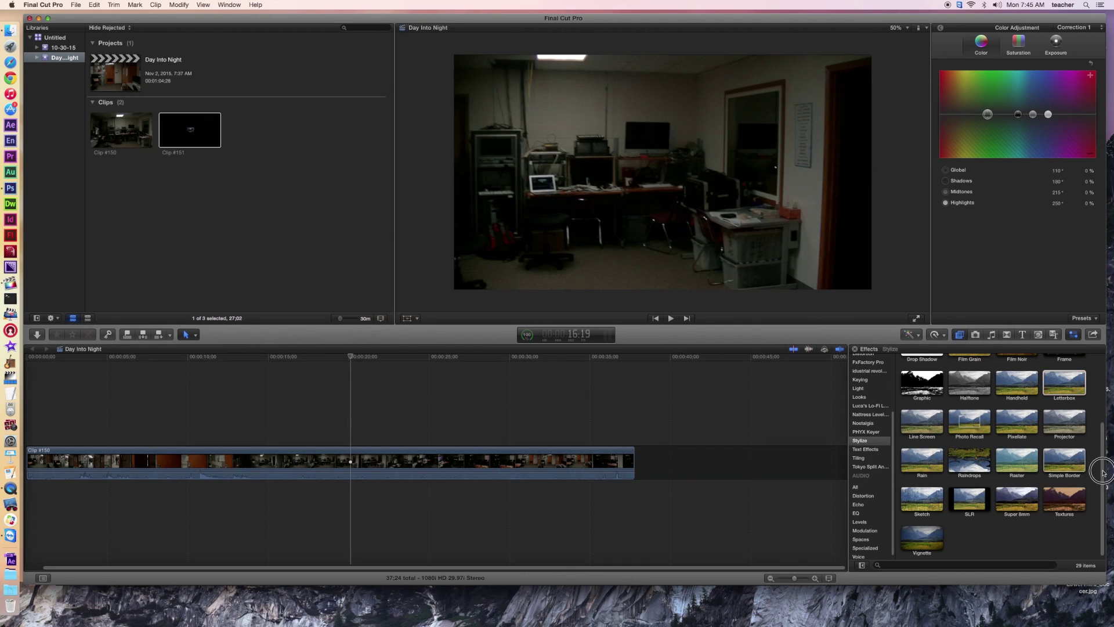
drag(1102, 472, 1100, 388)
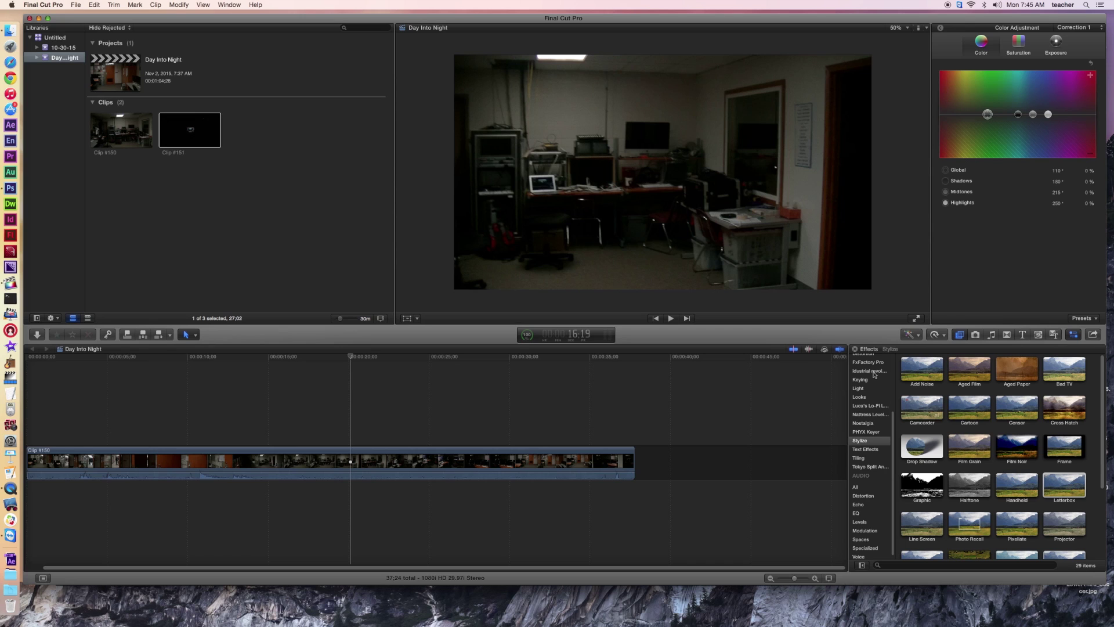
scroll(876, 429, up, 5)
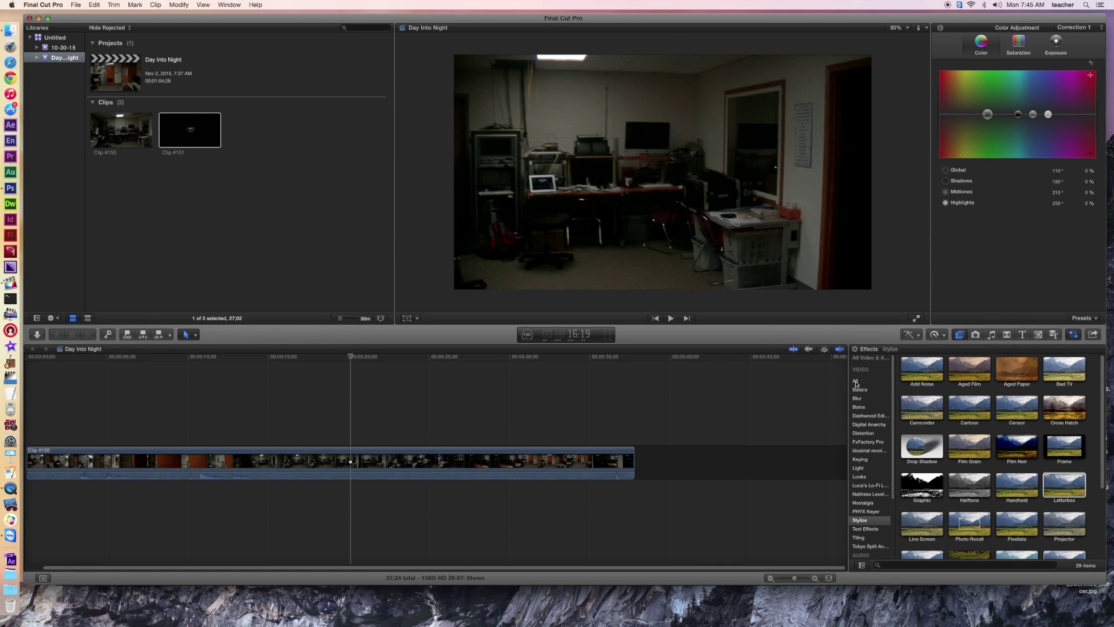
click(856, 381)
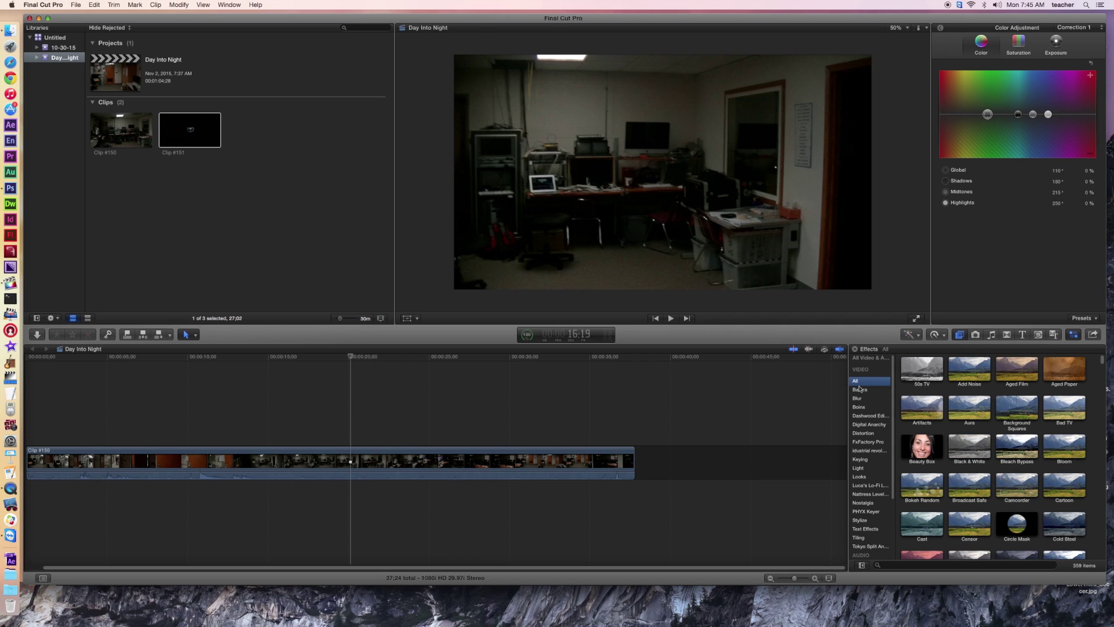
scroll(1061, 502, down, 5)
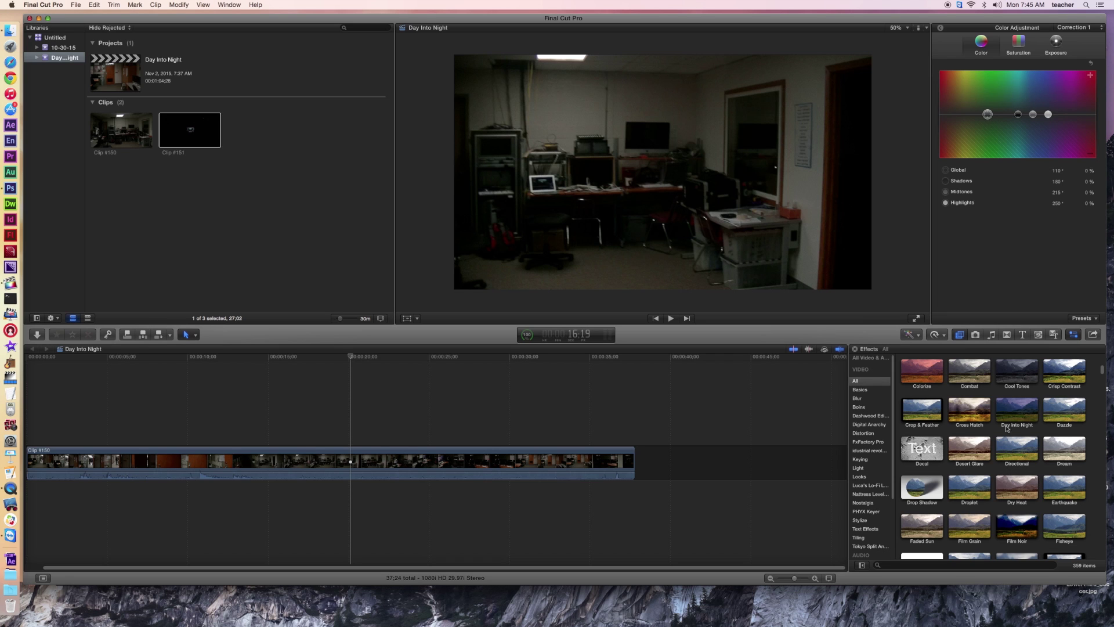
drag(1010, 414, 216, 464)
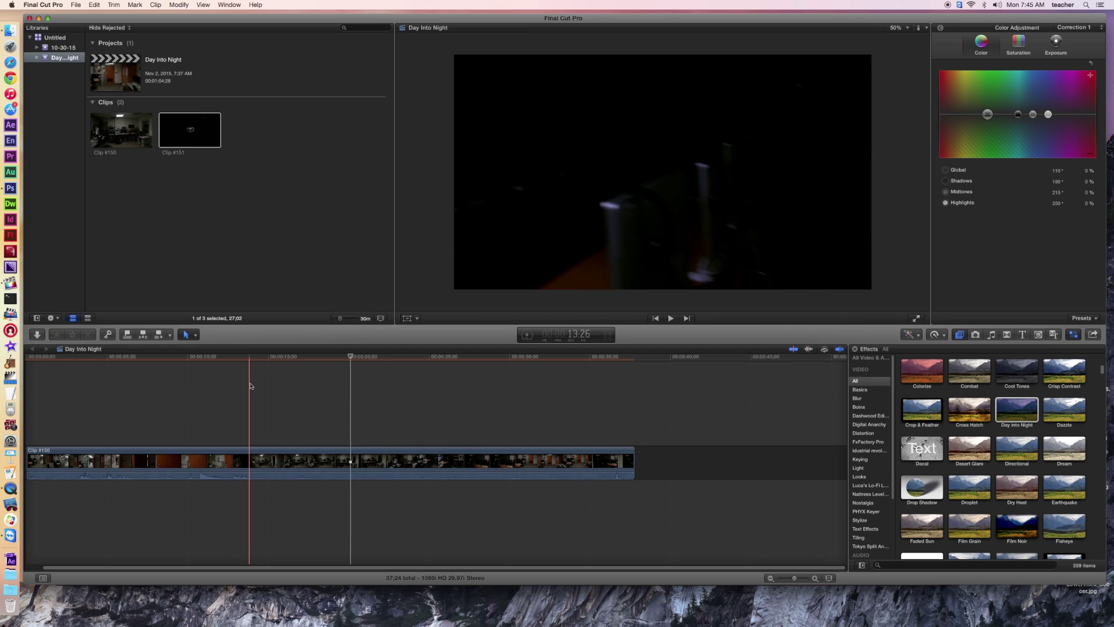
click(336, 358)
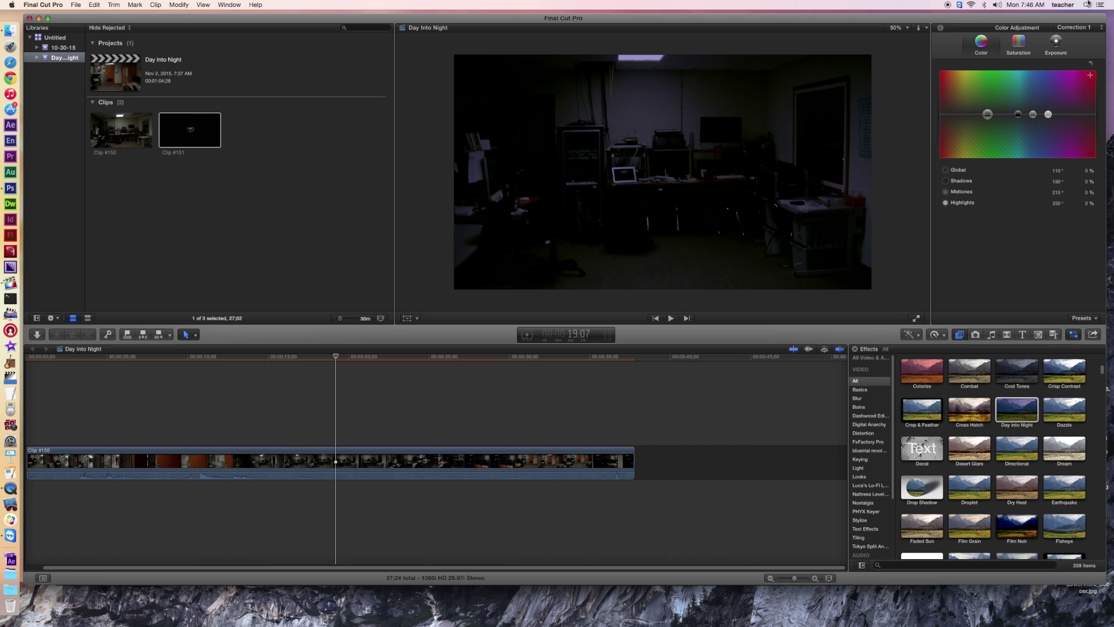
Step: Adjust exposure in Correction 1 of Clip #150: lower the shadows, raise the midtones slightly and set the highlights to 4%
click(941, 29)
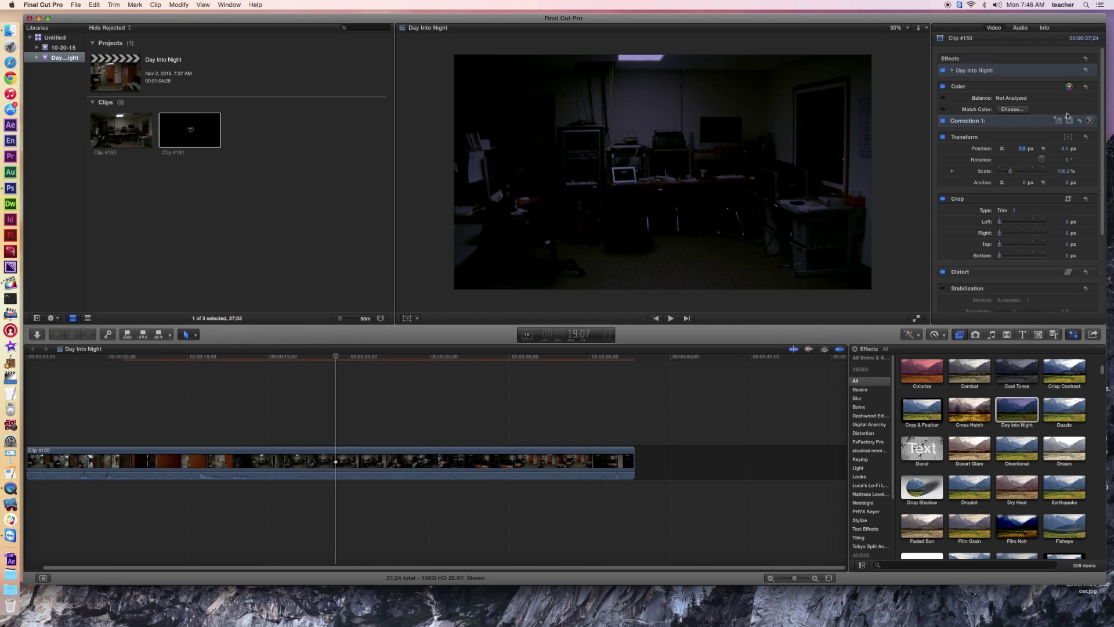
click(1074, 335)
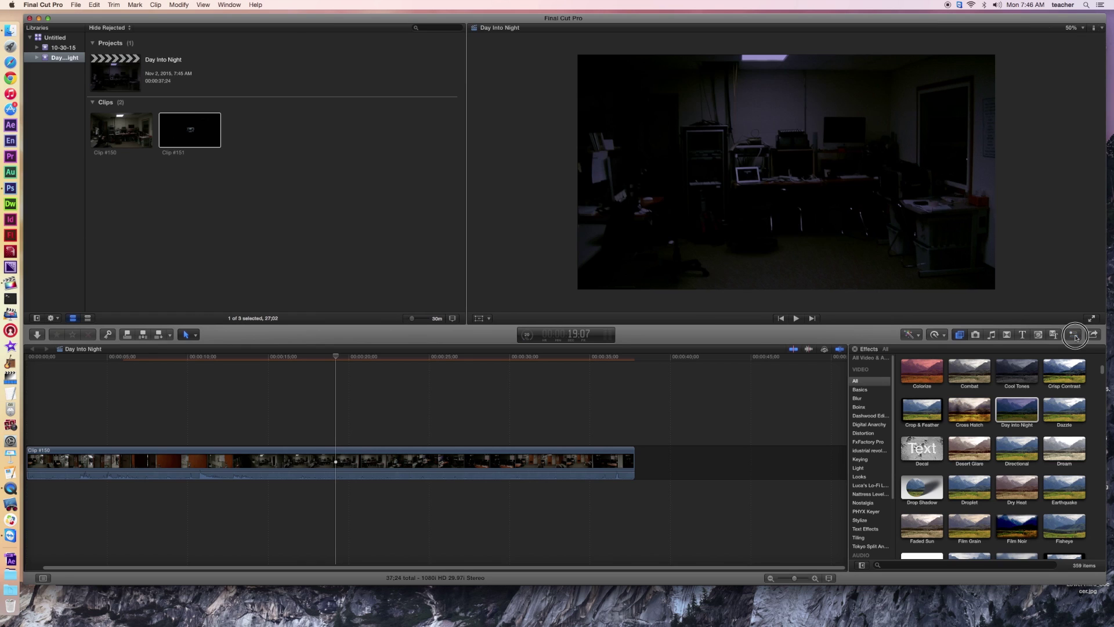
click(1074, 335)
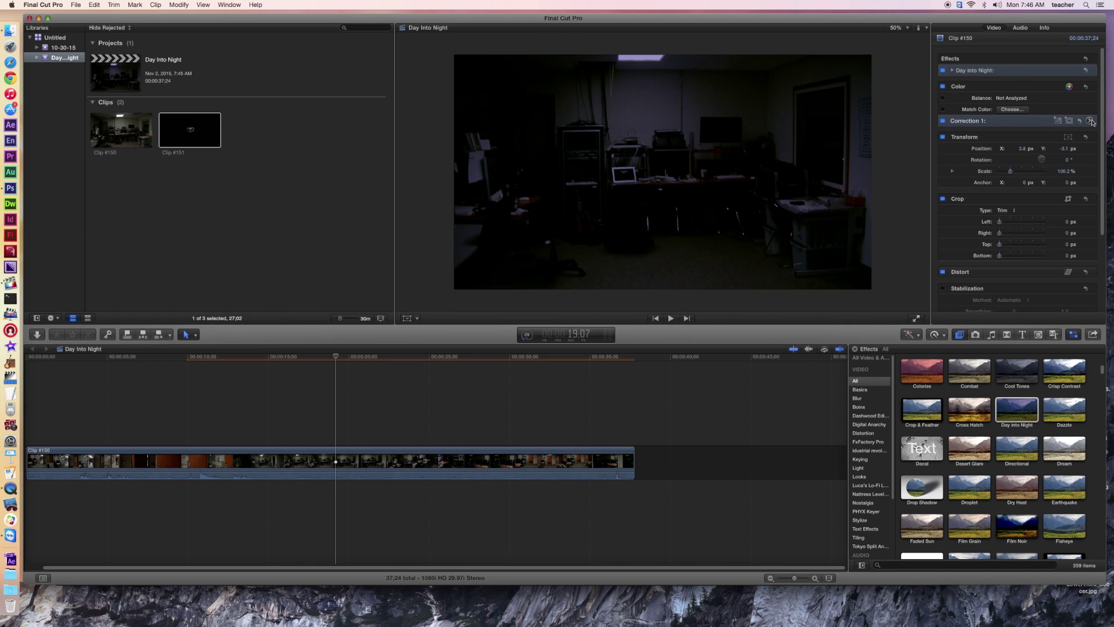
click(1090, 120)
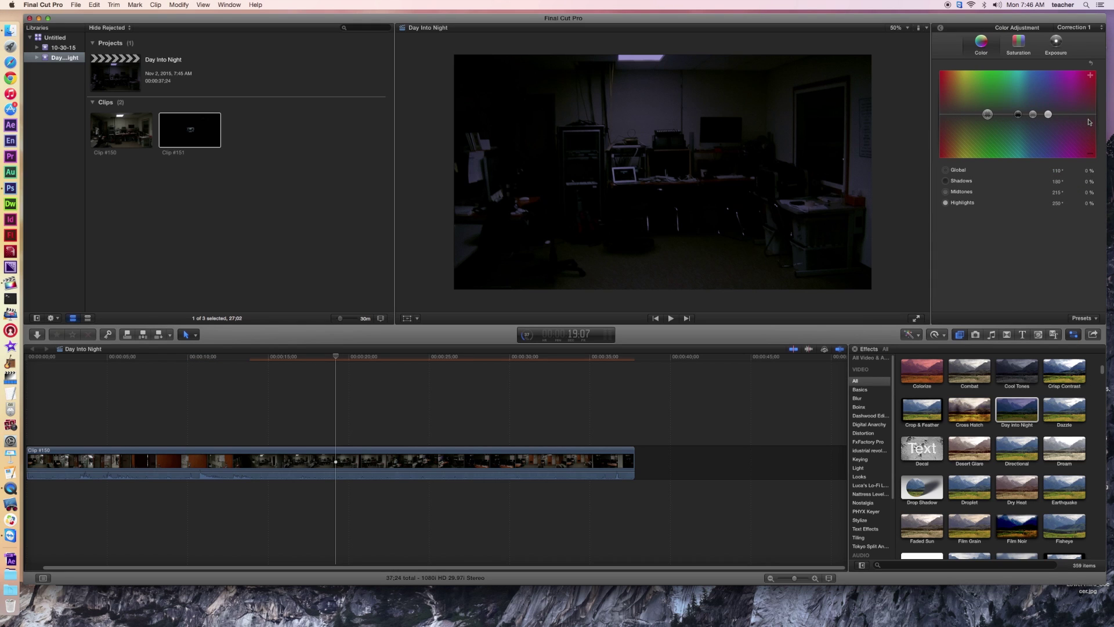
click(1056, 41)
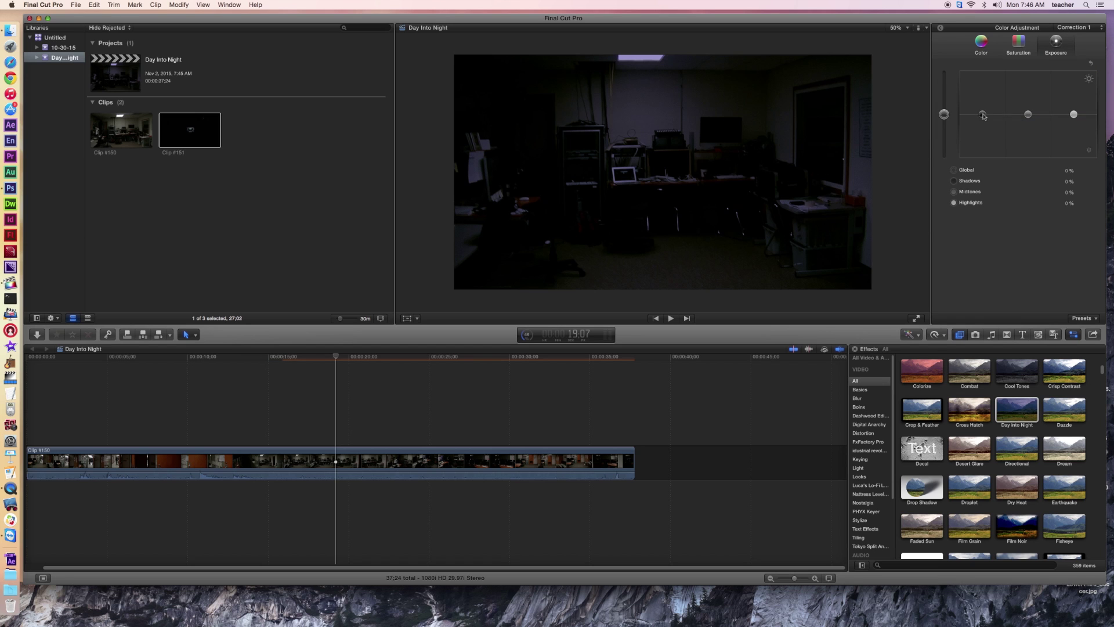
drag(983, 116, 987, 118)
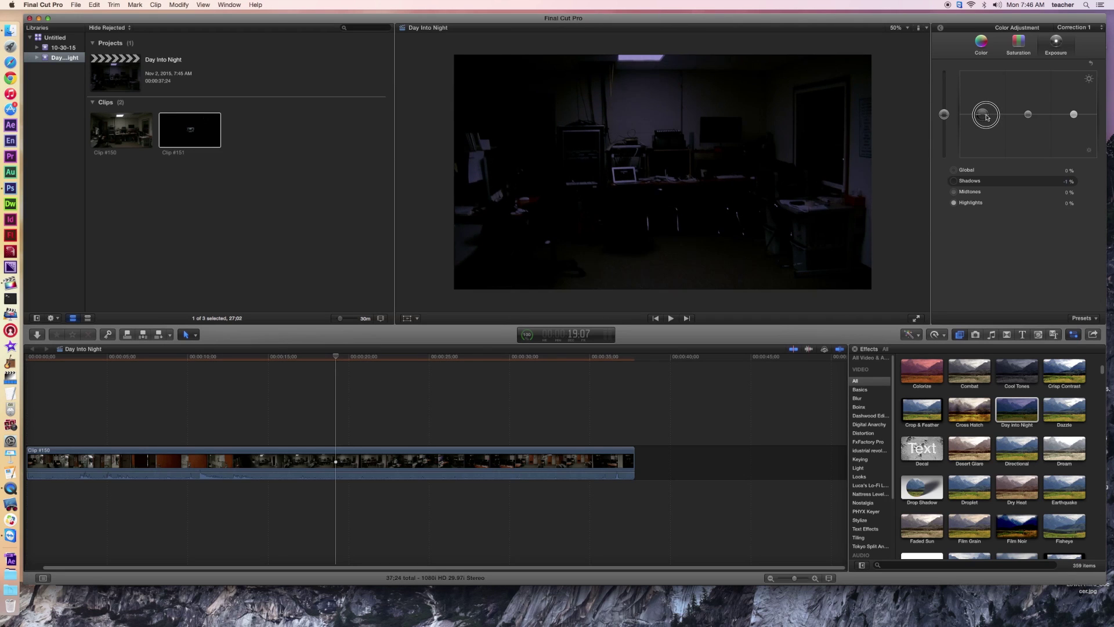
drag(1030, 116, 1031, 112)
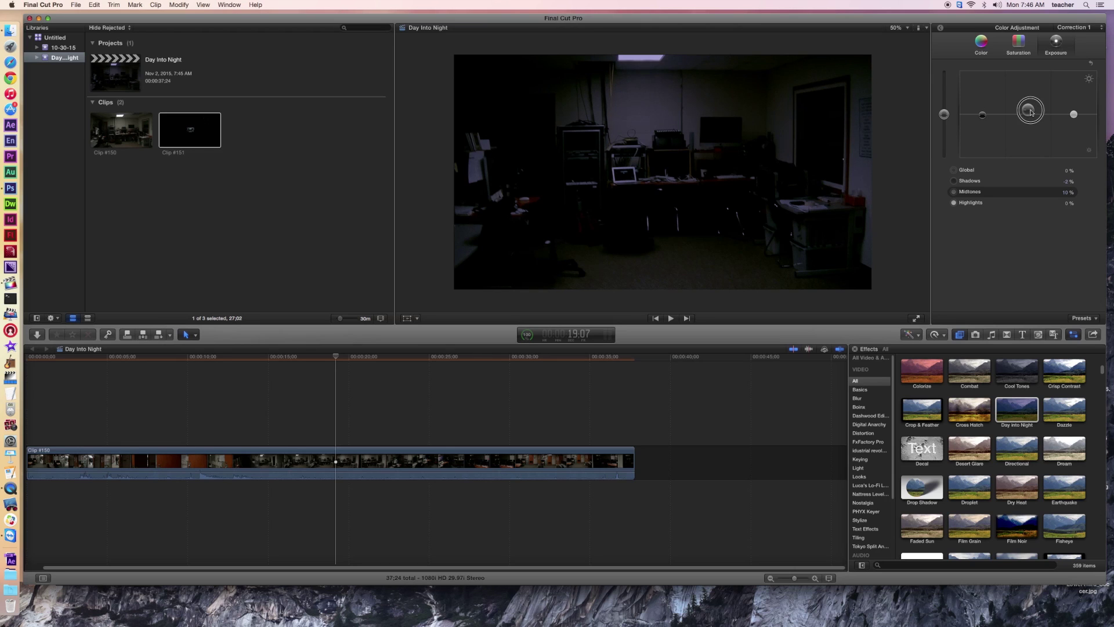
drag(1074, 114, 985, 120)
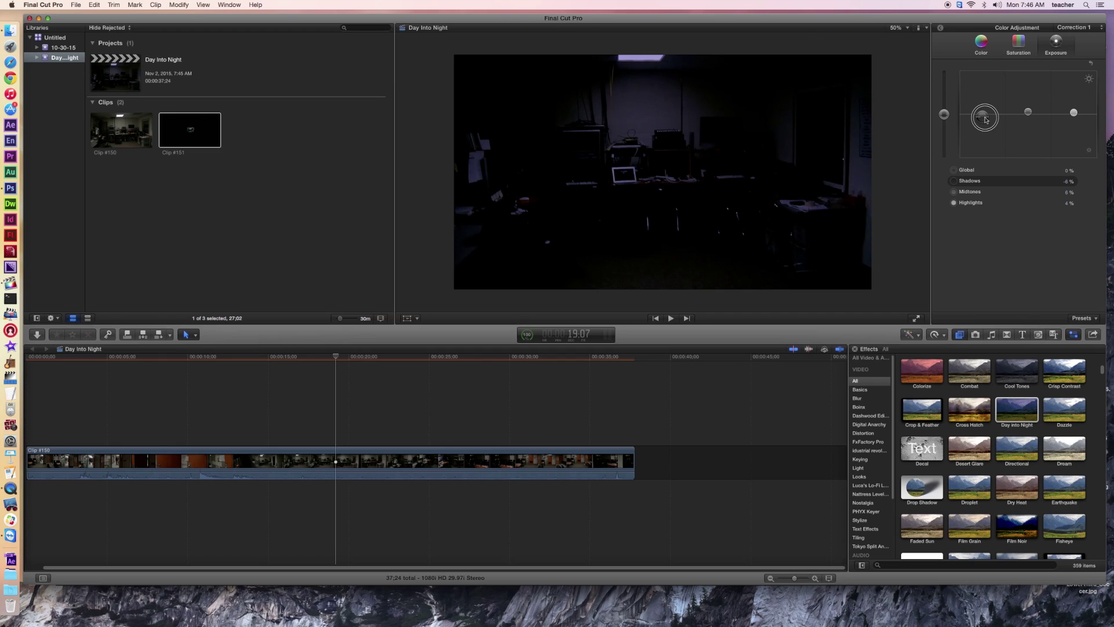
drag(985, 119, 985, 120)
Step: Reduce the clip's global saturation to about -53% and check the look across the timeline
click(1018, 45)
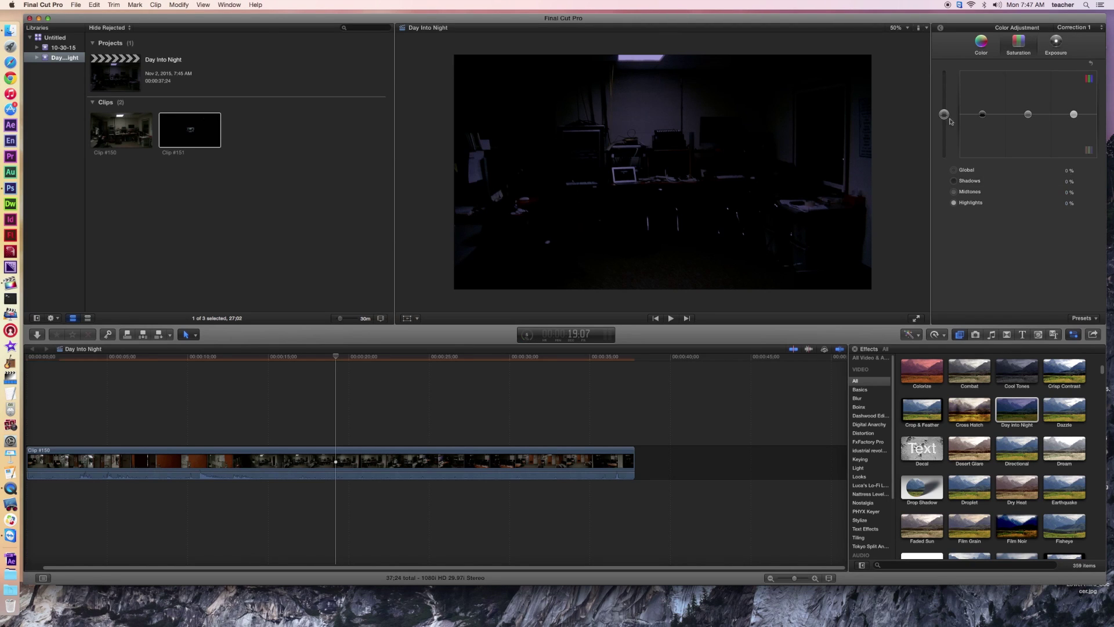
drag(944, 114, 947, 139)
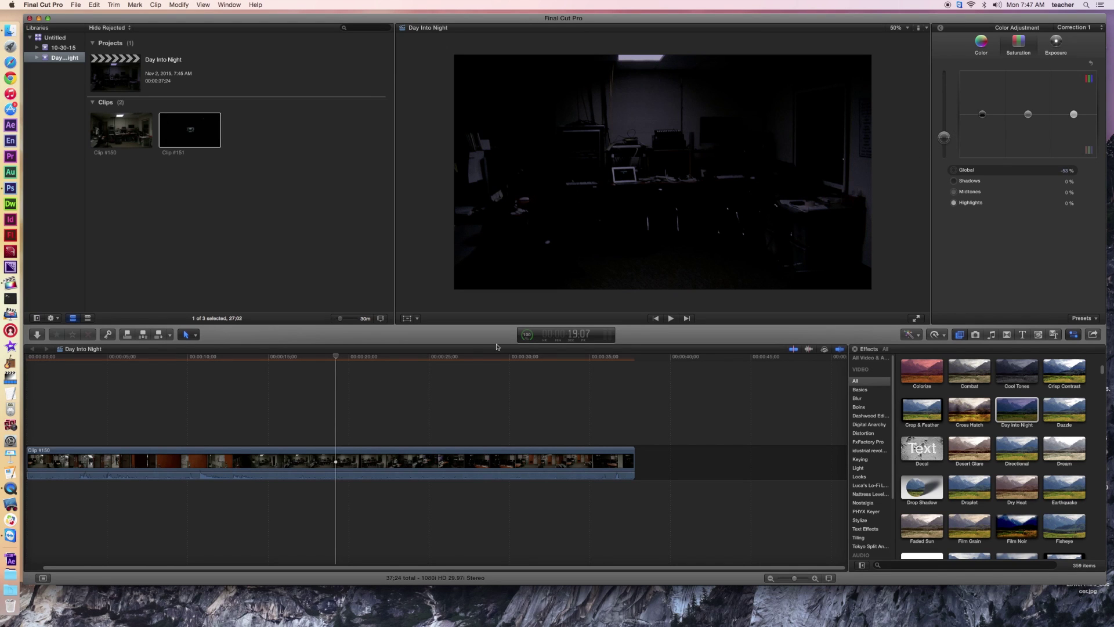
drag(336, 356, 482, 370)
drag(493, 372, 300, 355)
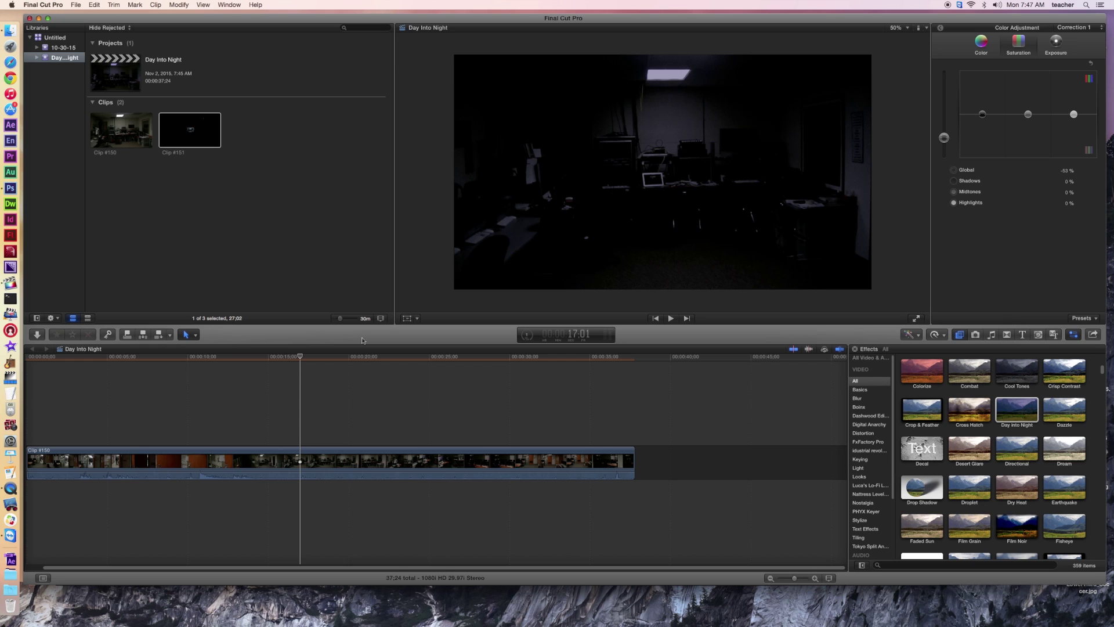
Step: Set the shadows exposure to about -3%, judging it on the frame at 17:10
mouse_move(300, 355)
mouse_down()
mouse_move(274, 358)
mouse_move(305, 356)
mouse_up()
click(1062, 47)
drag(984, 119, 984, 118)
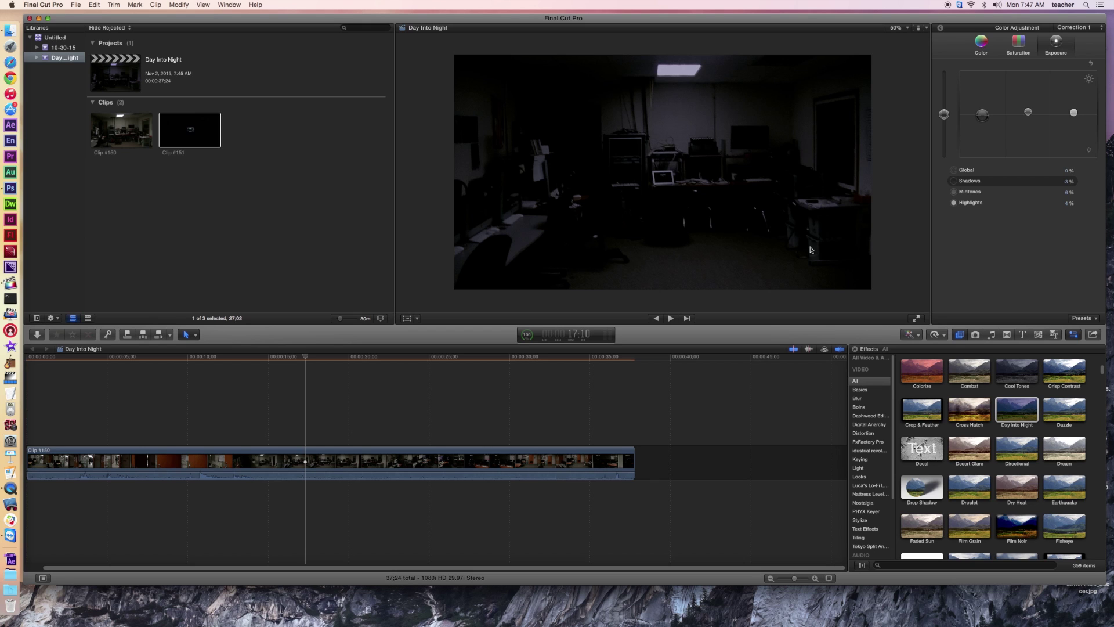
Step: Tint the shadows blue at 11%, the midtones cyan at 3% and the highlights yellow at 7%, keeping the global tint at 0%
click(981, 47)
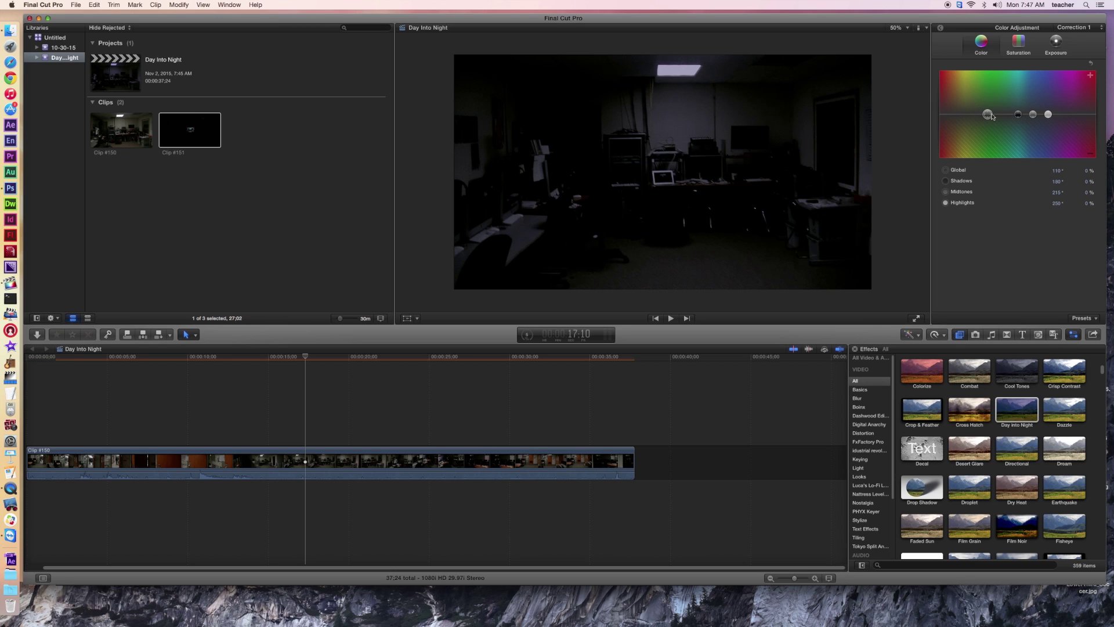
drag(990, 116, 992, 112)
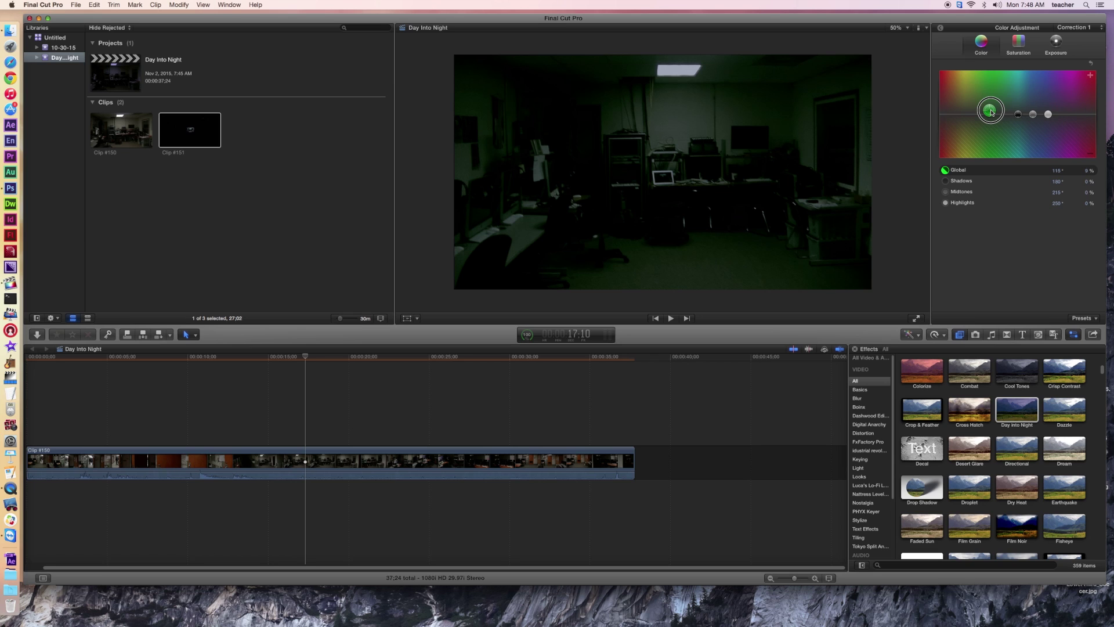
drag(991, 112, 991, 114)
mouse_move(991, 114)
mouse_down()
mouse_move(1031, 113)
mouse_move(978, 116)
mouse_up()
drag(1018, 115, 969, 112)
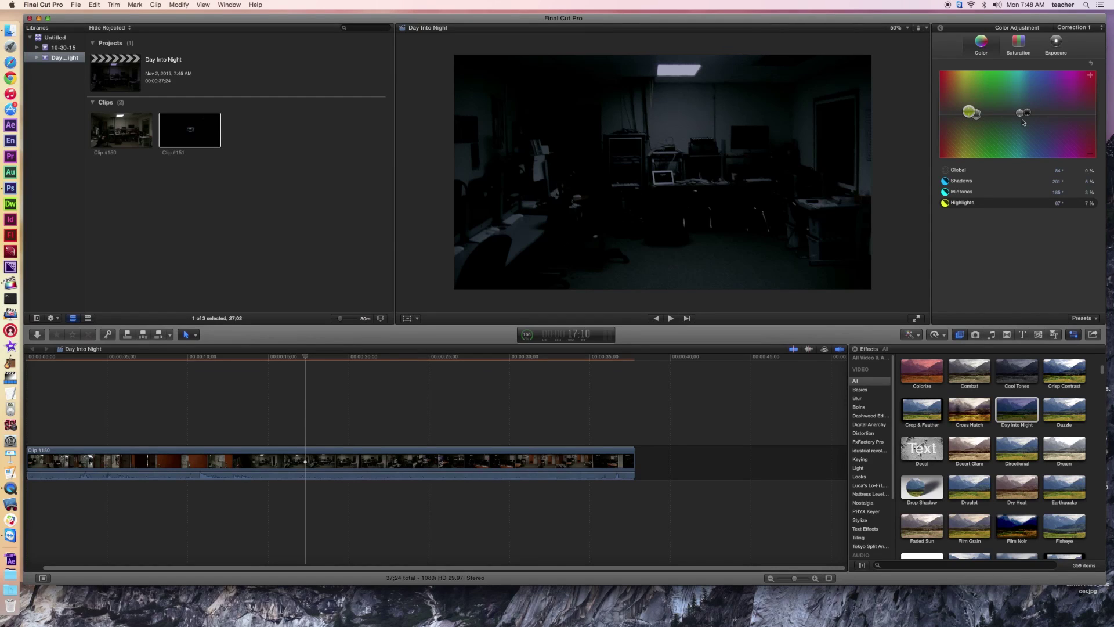
drag(1028, 114, 1030, 112)
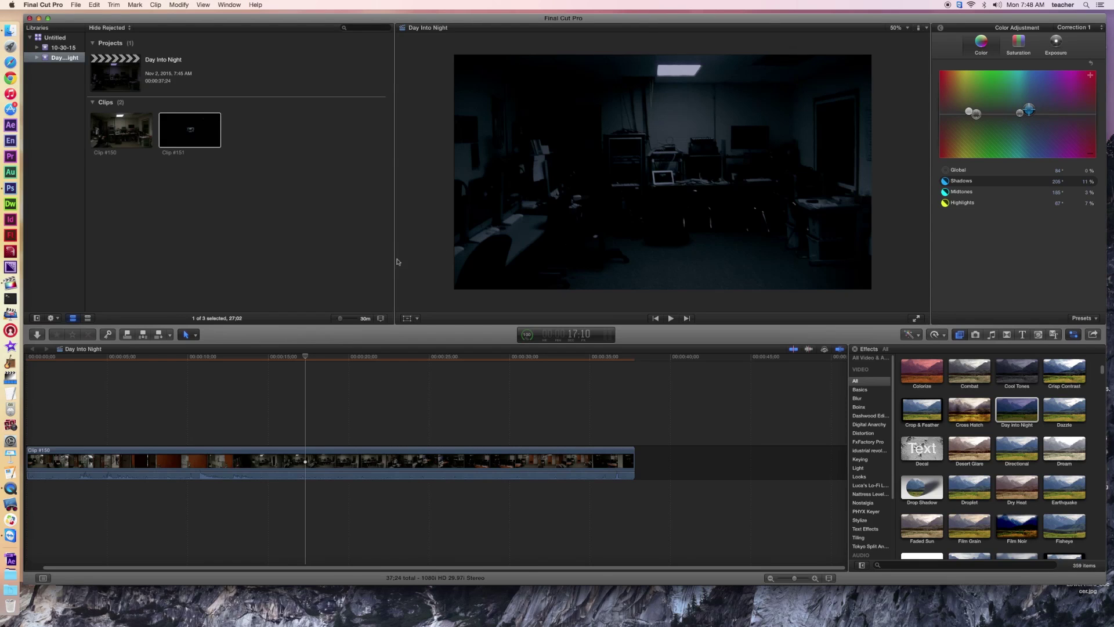
drag(305, 358, 279, 358)
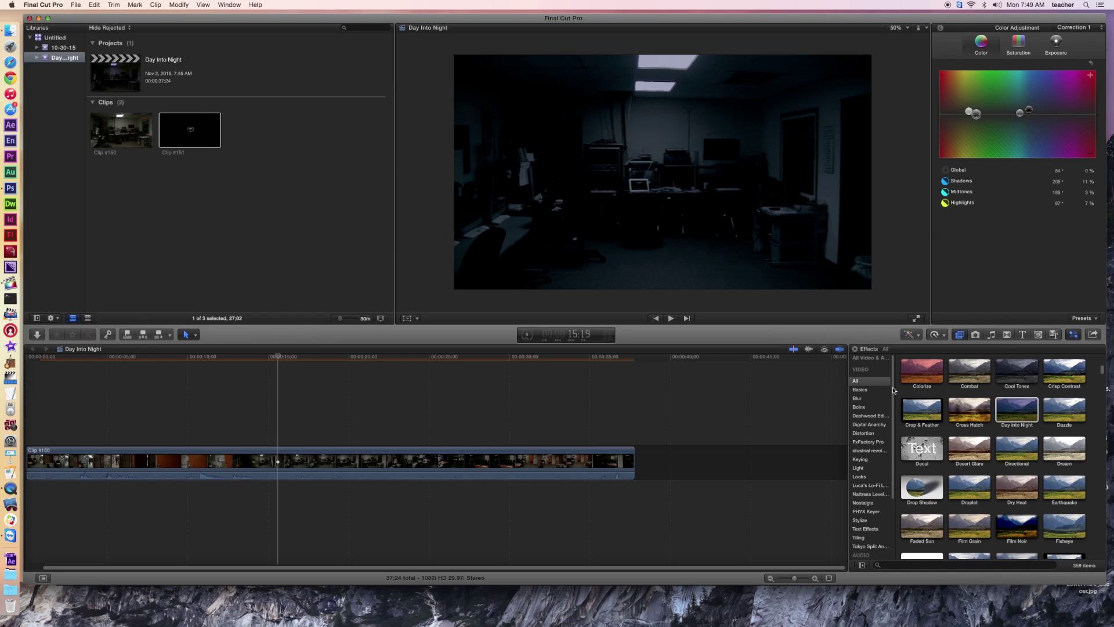
Step: Apply the Letterbox effect from the Stylize category to Clip #150
drag(893, 387, 894, 422)
click(861, 475)
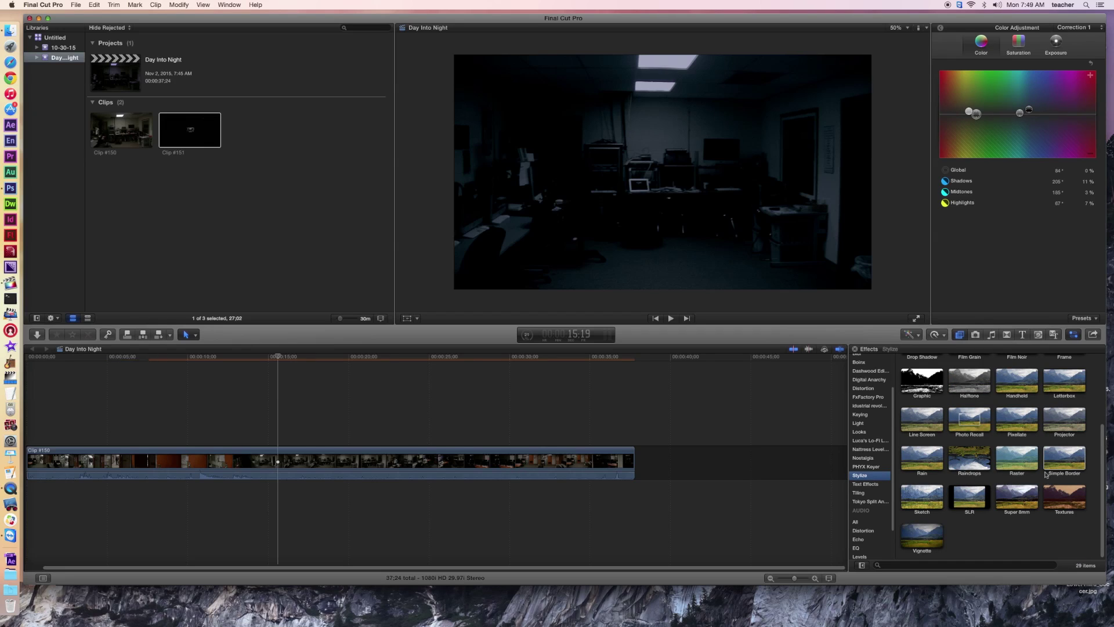
drag(1066, 386, 376, 465)
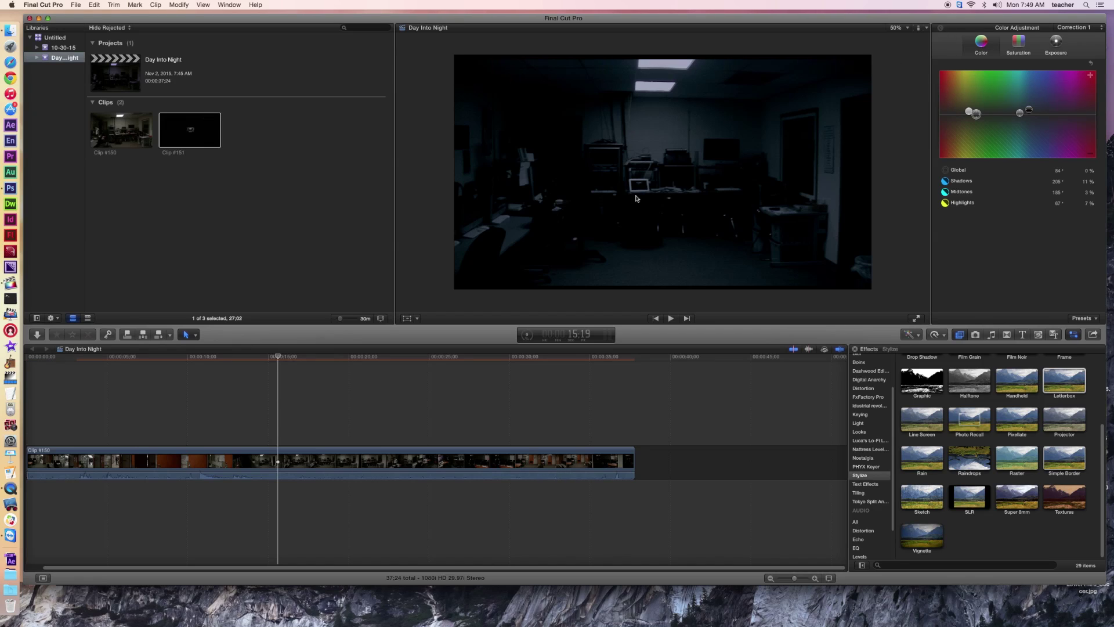
Step: Set the Letterbox aspect ratio to 2.35:1 and its offset to 0.34, checking the framing on an earlier frame
key(super+4)
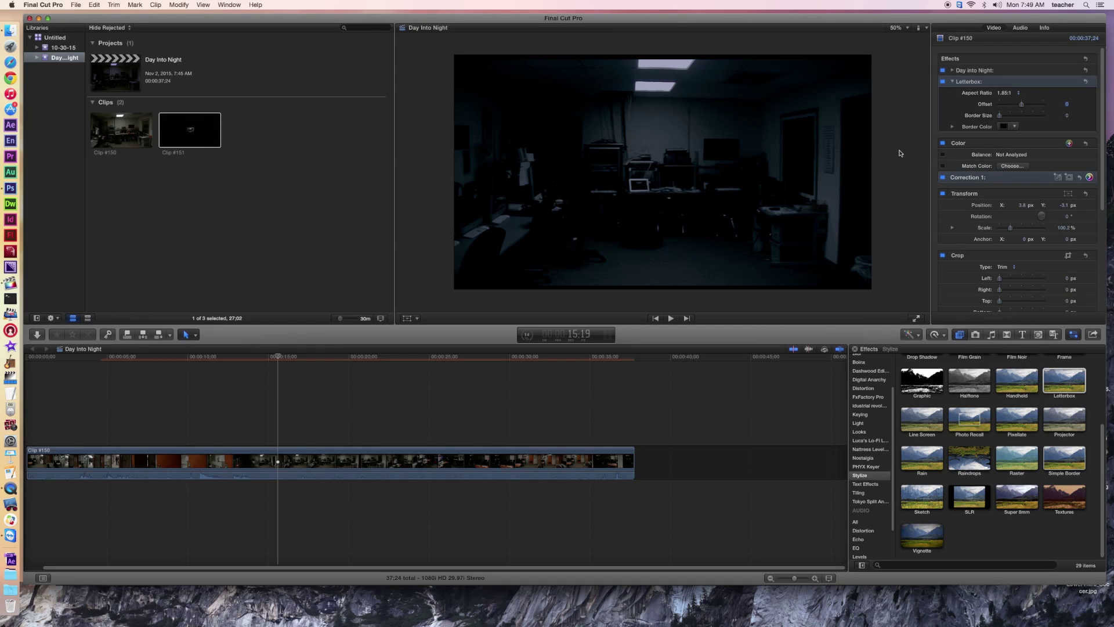
click(1020, 95)
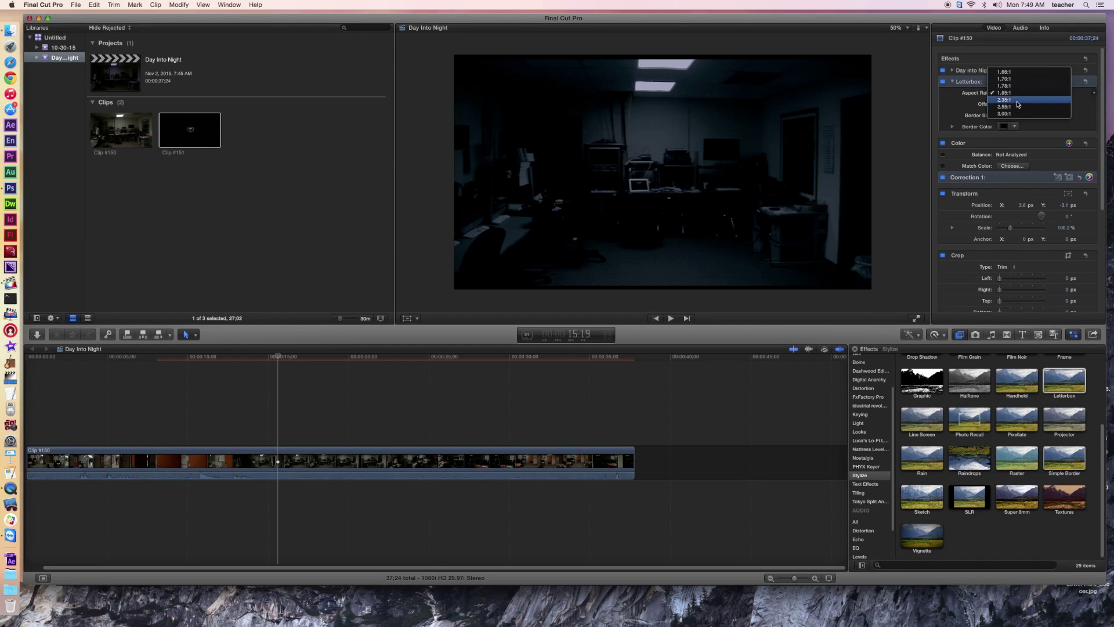
click(1017, 101)
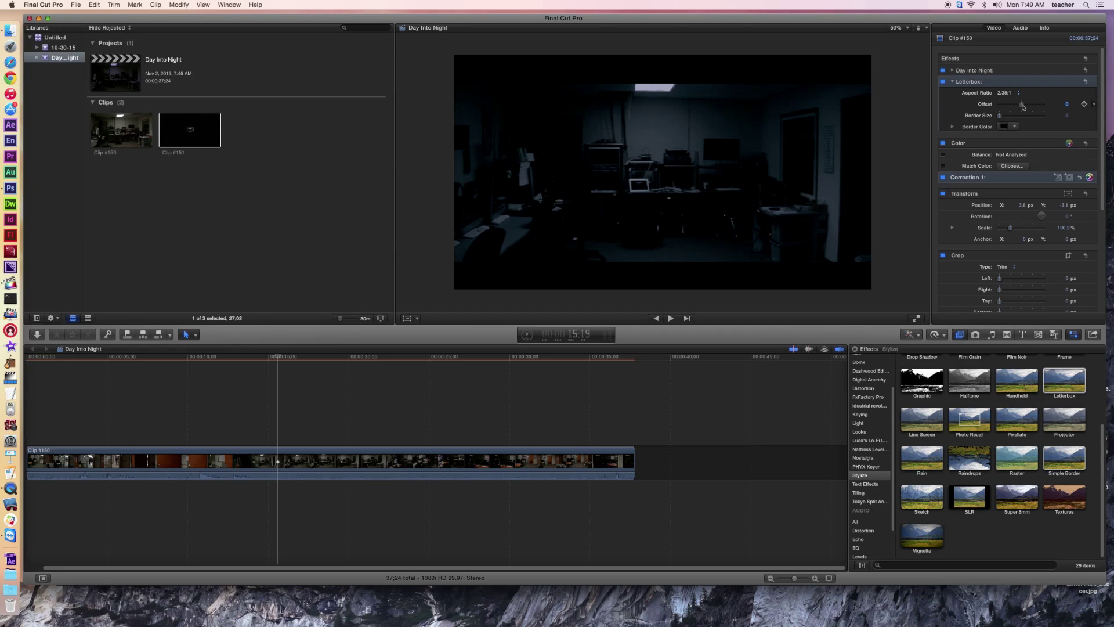
mouse_move(1024, 106)
mouse_down()
mouse_move(1059, 108)
mouse_move(1020, 109)
mouse_move(1034, 110)
mouse_up()
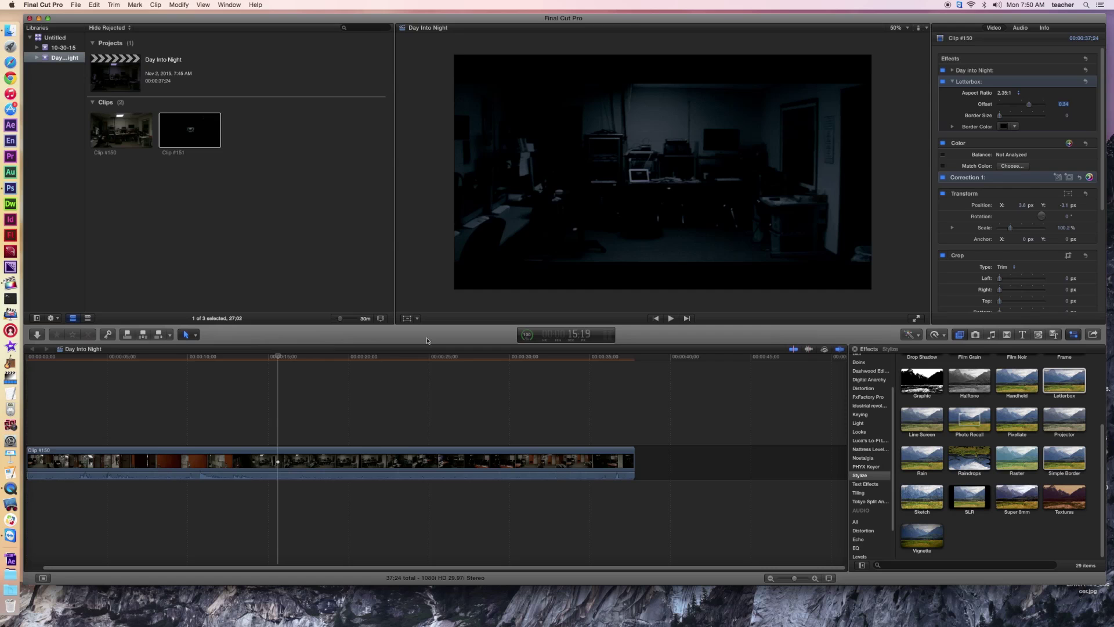
click(277, 356)
mouse_move(278, 356)
mouse_down()
mouse_move(343, 364)
mouse_move(264, 364)
mouse_up()
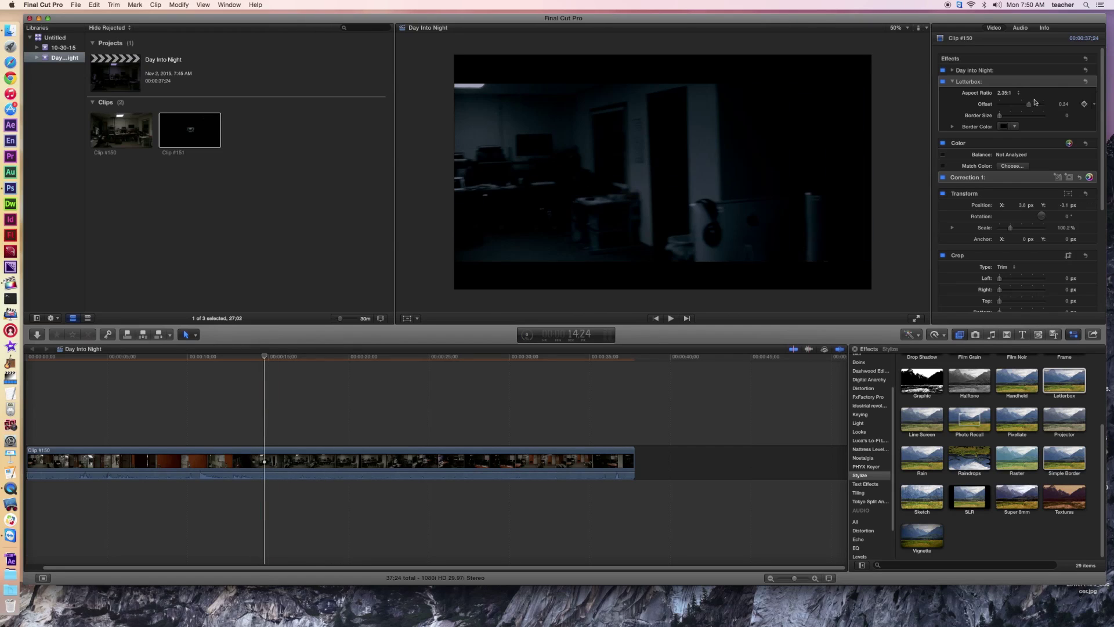
Step: Increase the Letterbox offset to 0.57 and review the framing across the clip
drag(1030, 104, 1039, 105)
drag(259, 366, 560, 355)
drag(544, 355, 309, 349)
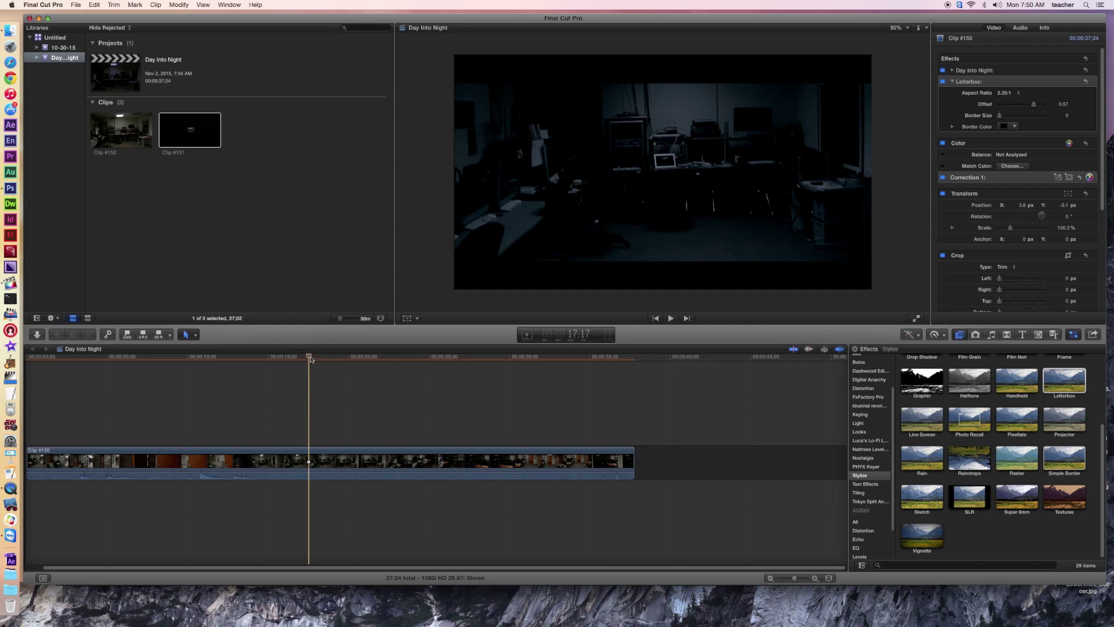